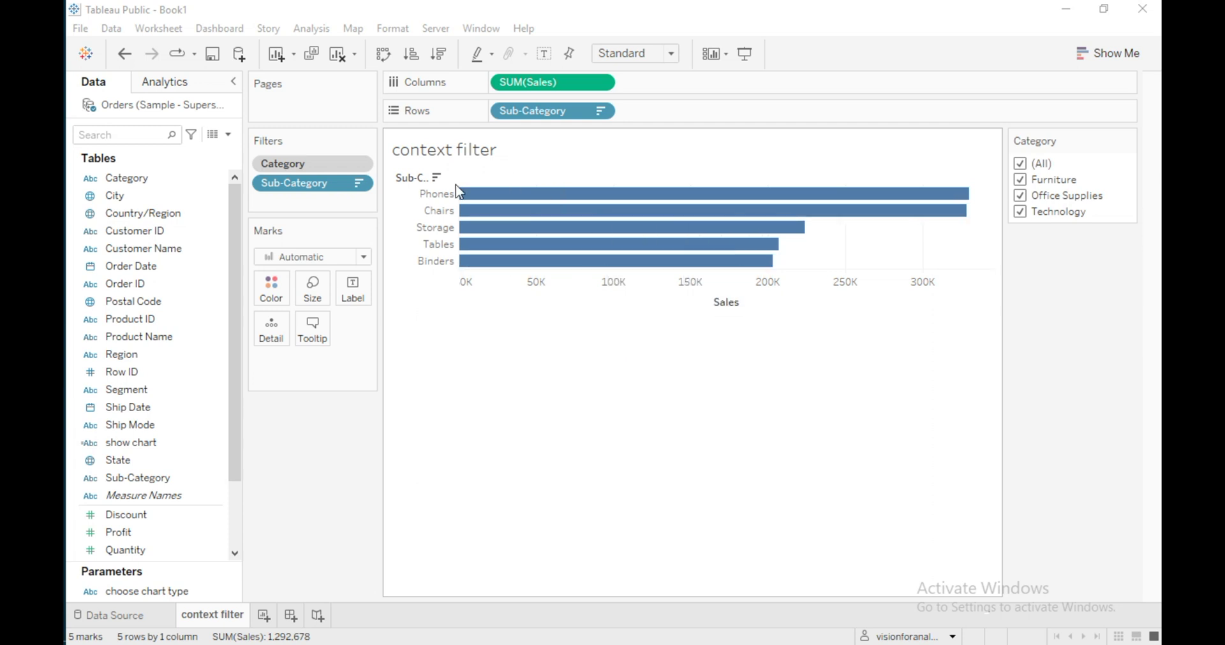
Preview the Top 5 chart with only Office Supplies, then only Technology, in the Category filter
mouse_move(465, 271)
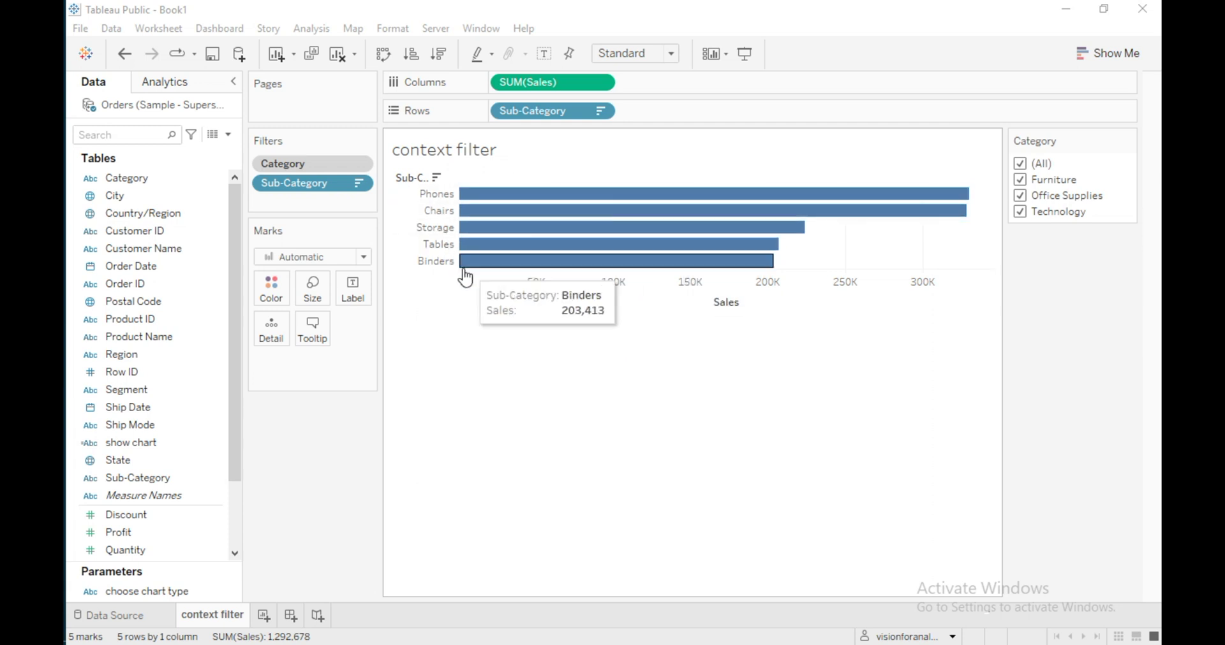
left_click(1021, 168)
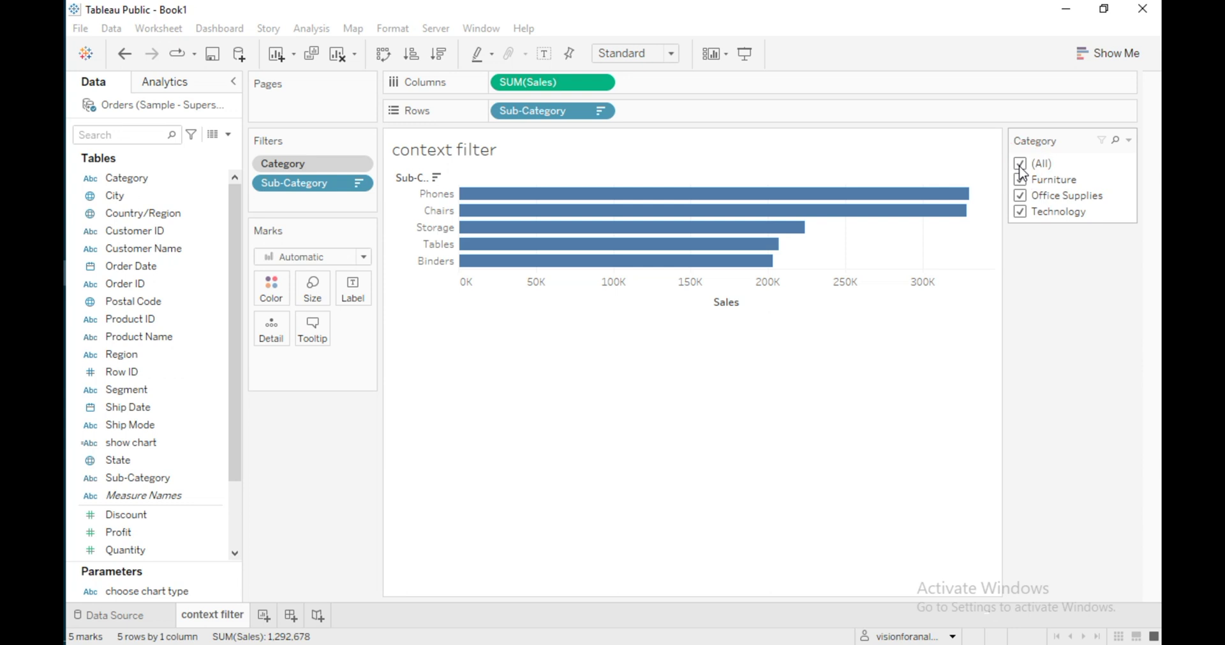
left_click(1020, 197)
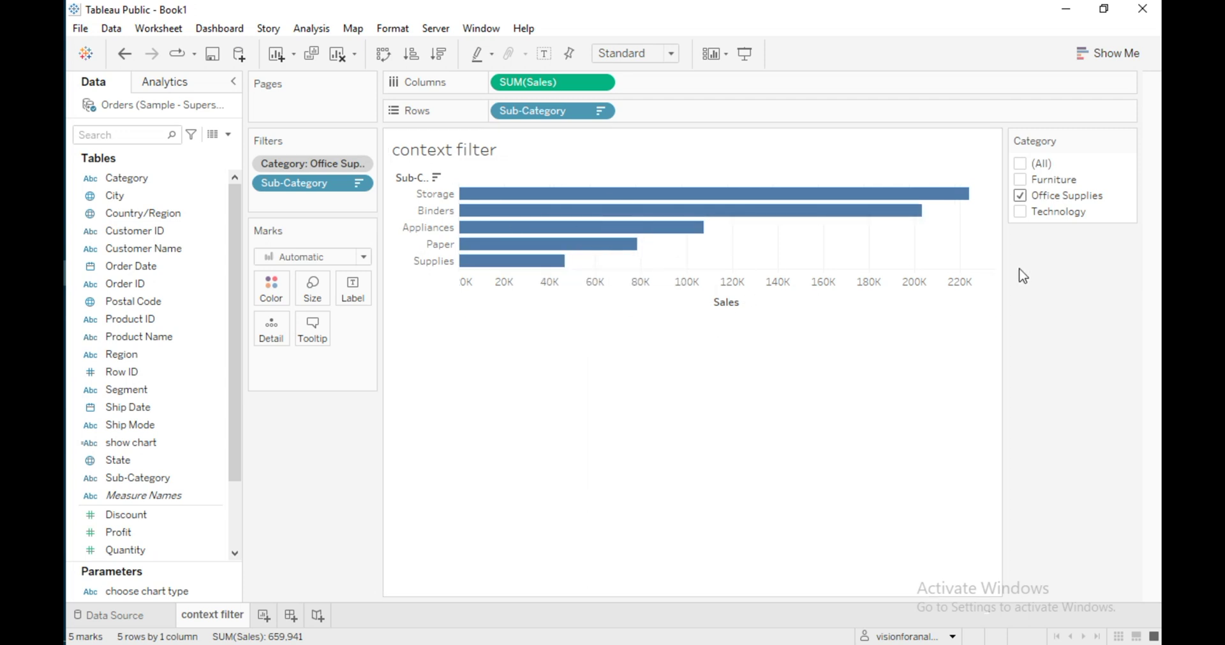
left_click(1021, 197)
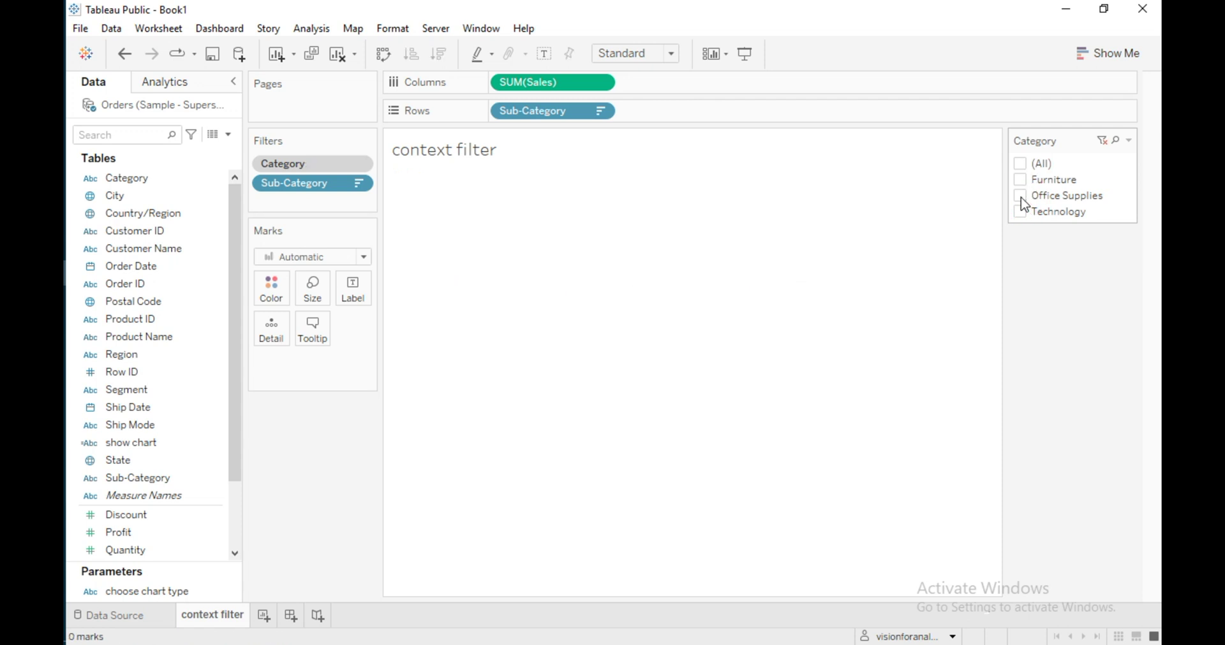
left_click(1020, 213)
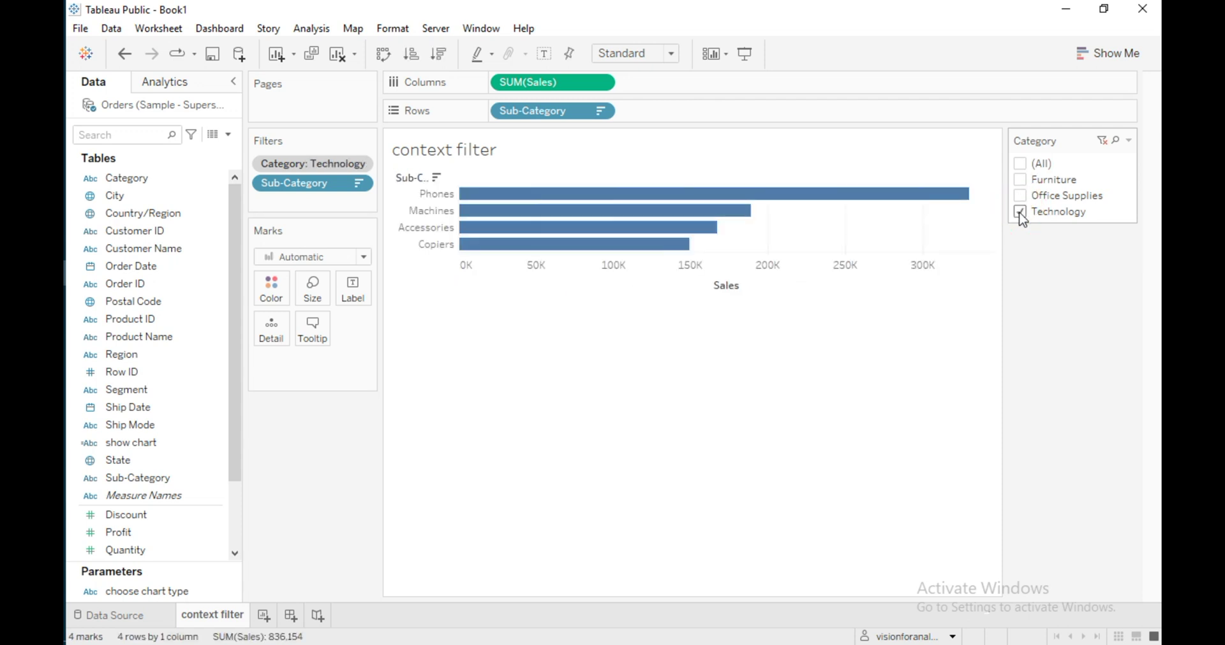
Add Furniture alongside Technology, then clear the whole worksheet to start over
mouse_move(501, 258)
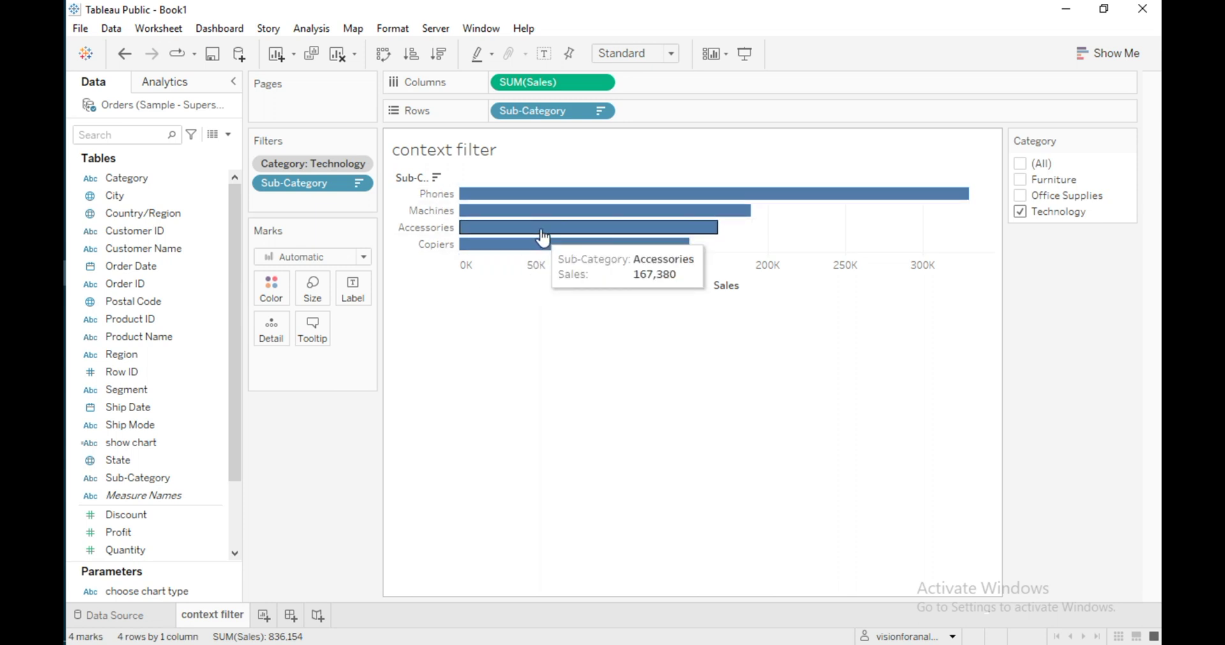
left_click(1021, 181)
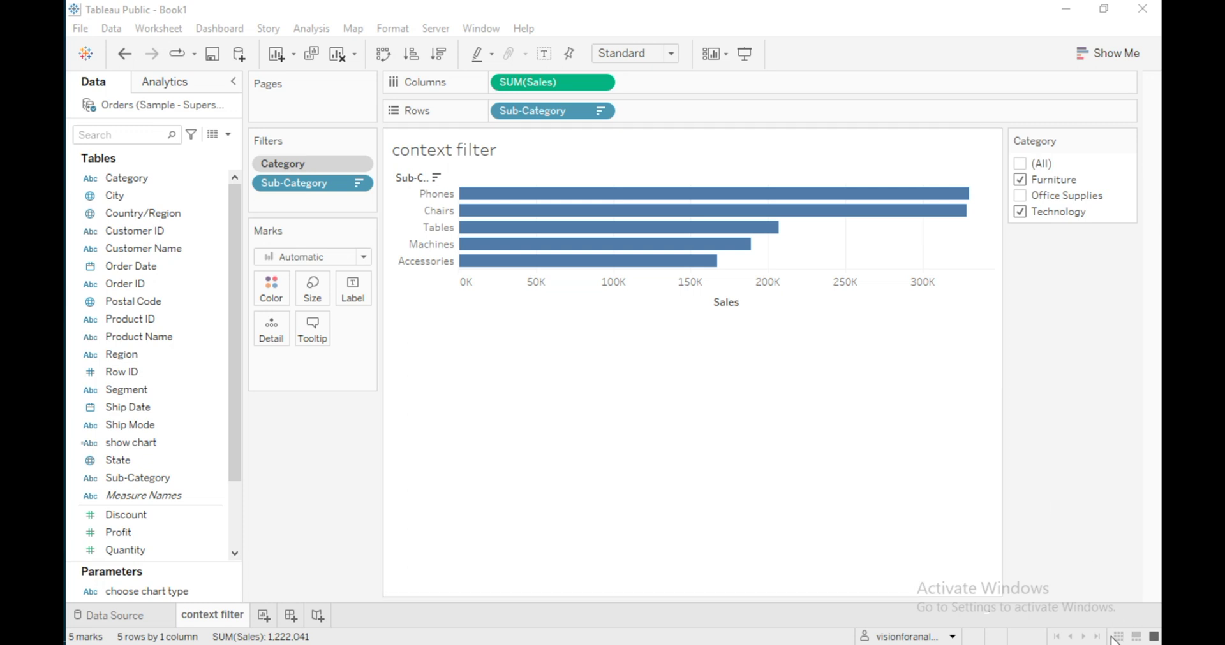
key("alt+shift+BackSpace")
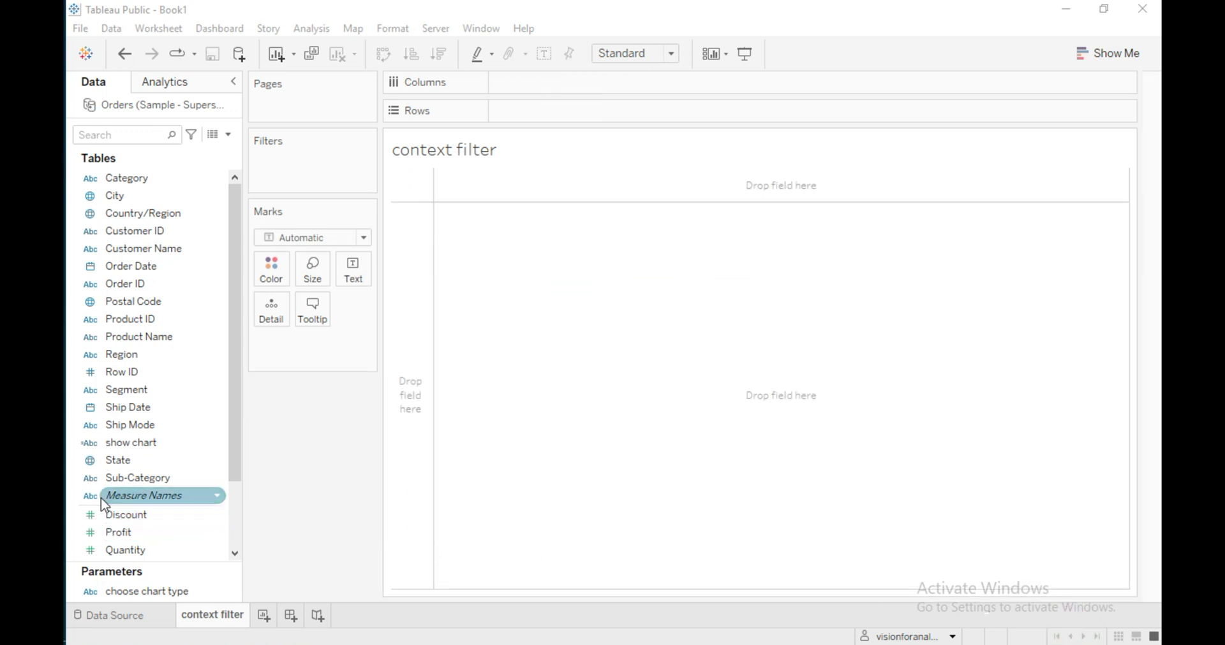
Build a bar chart with Sub-Category on Rows and Sales on Columns
left_click_drag(123, 499, 449, 218)
scroll(147, 485, "down", 2)
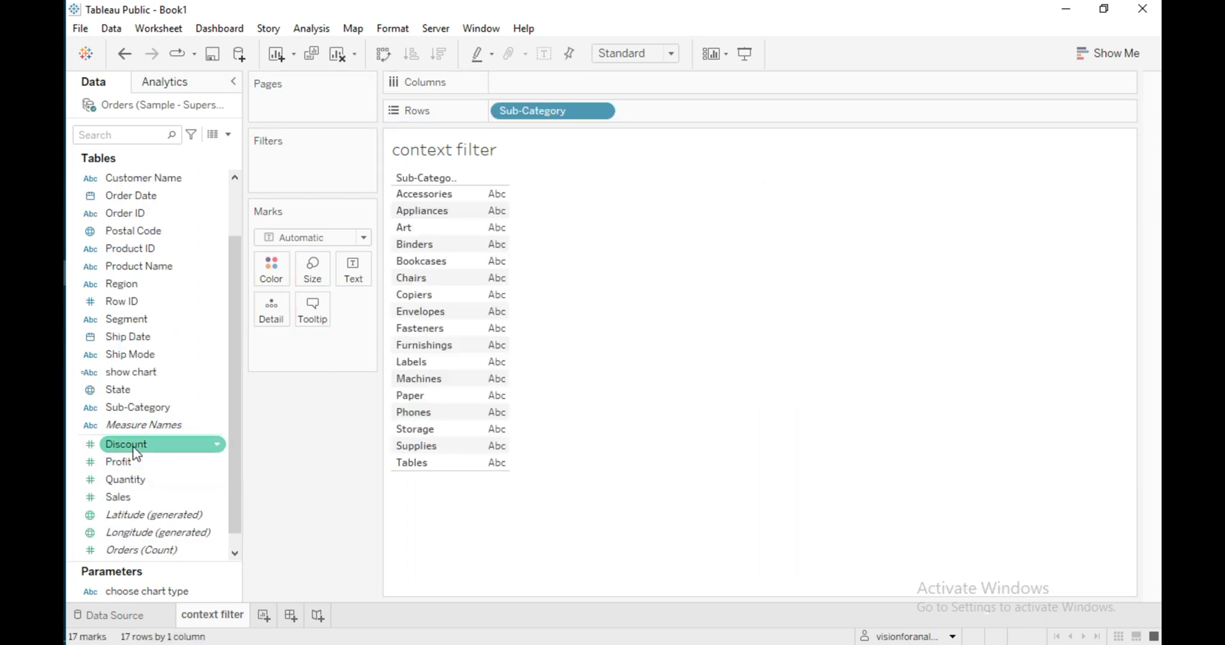
left_click_drag(142, 507, 550, 82)
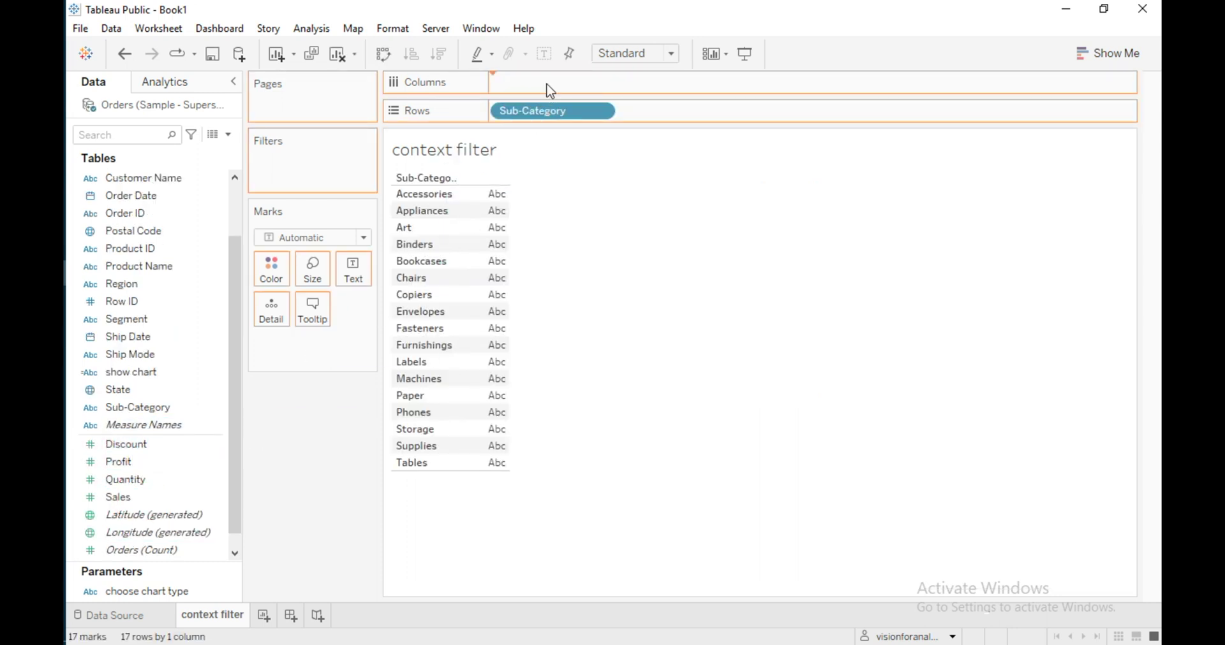
Sort Sub-Category by the Sales field in descending order, Phones first
left_click(600, 111)
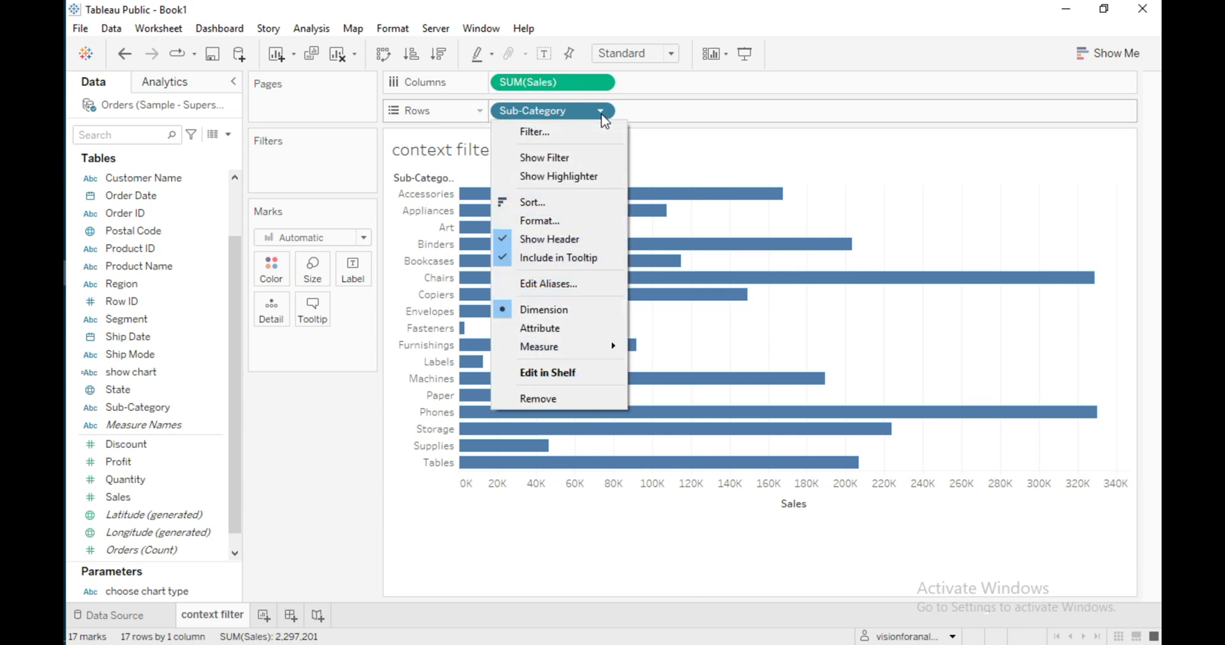
left_click(532, 202)
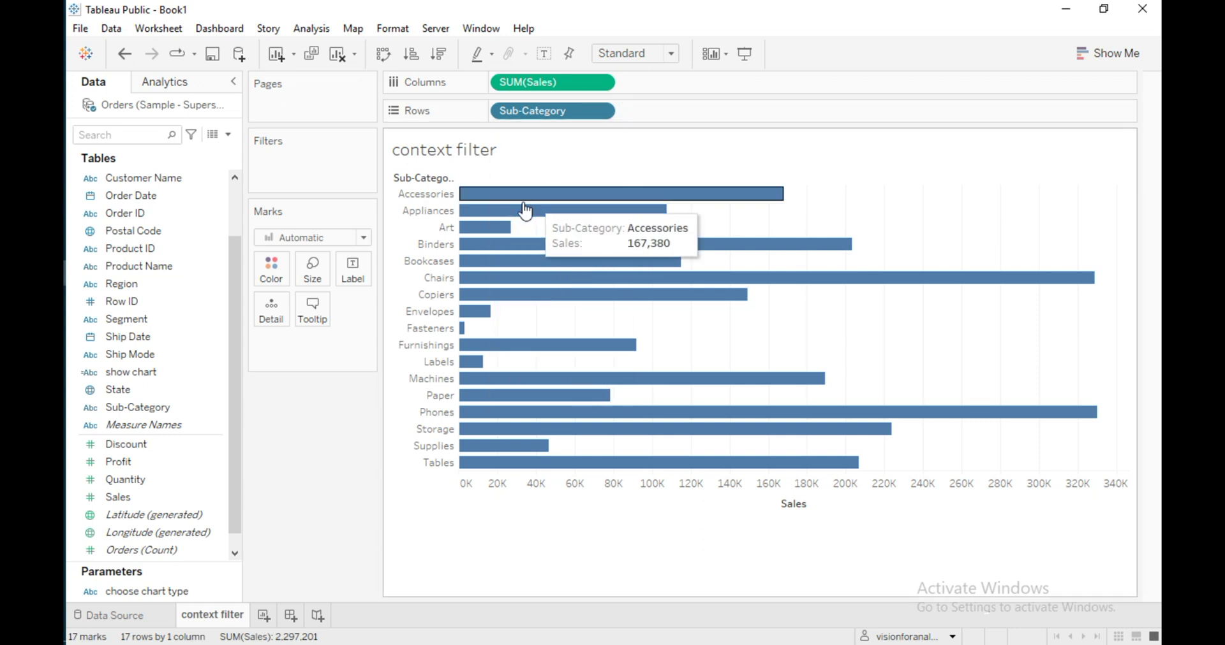
left_click(659, 279)
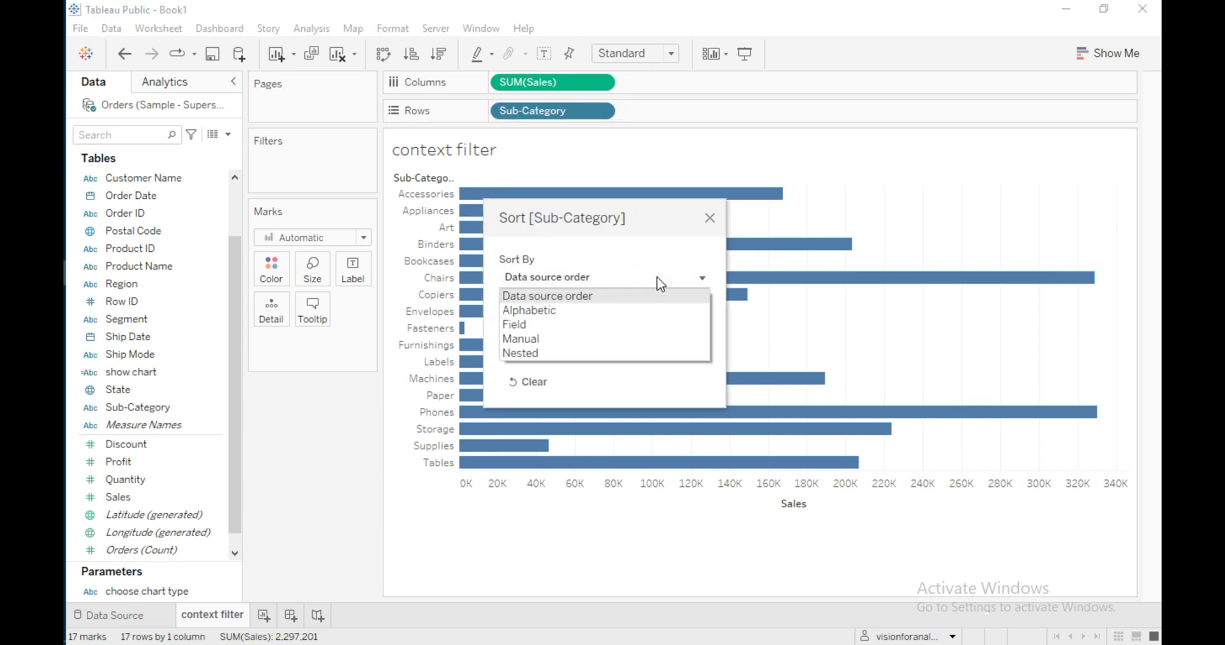
left_click(534, 323)
left_click(505, 340)
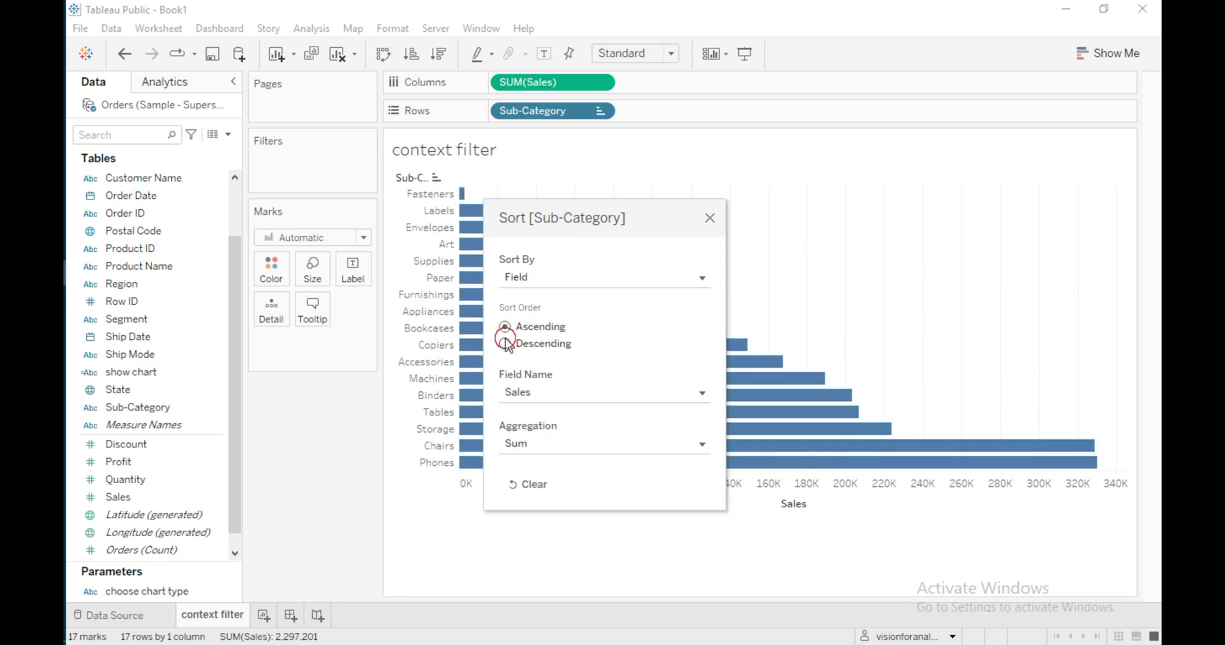
left_click(709, 218)
left_click(601, 111)
left_click(549, 134)
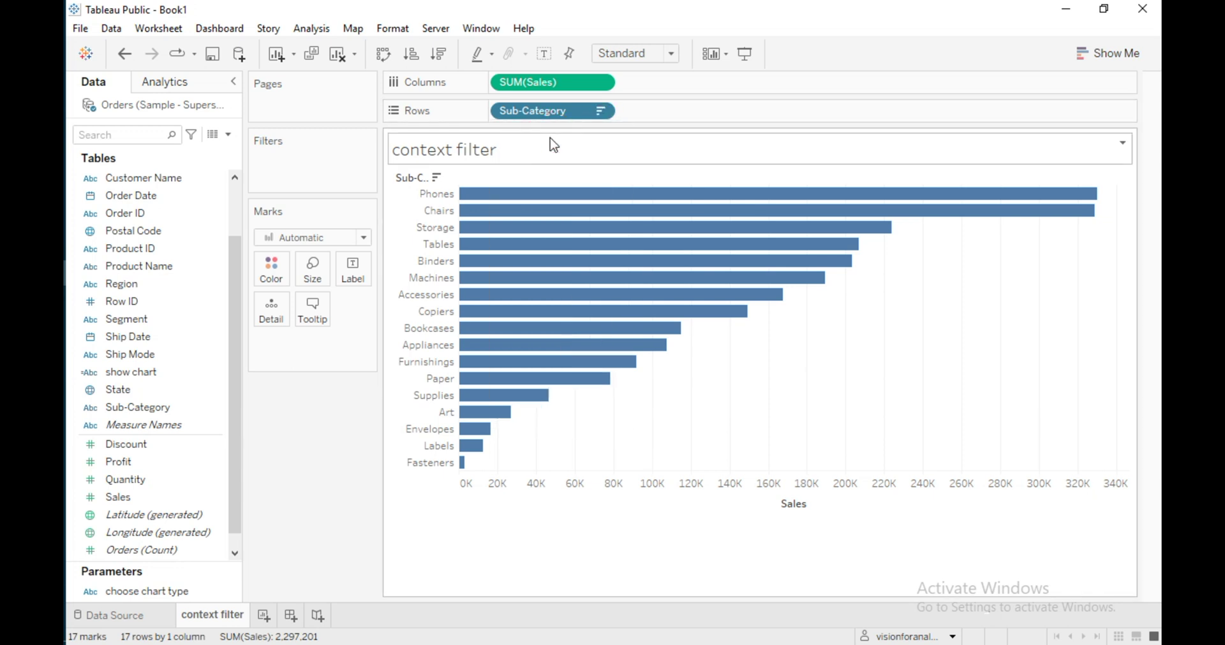
Filter Sub-Category to the Top 5 by Sum of Sales: Phones, Chairs, Storage, Tables, Binders
left_click(615, 130)
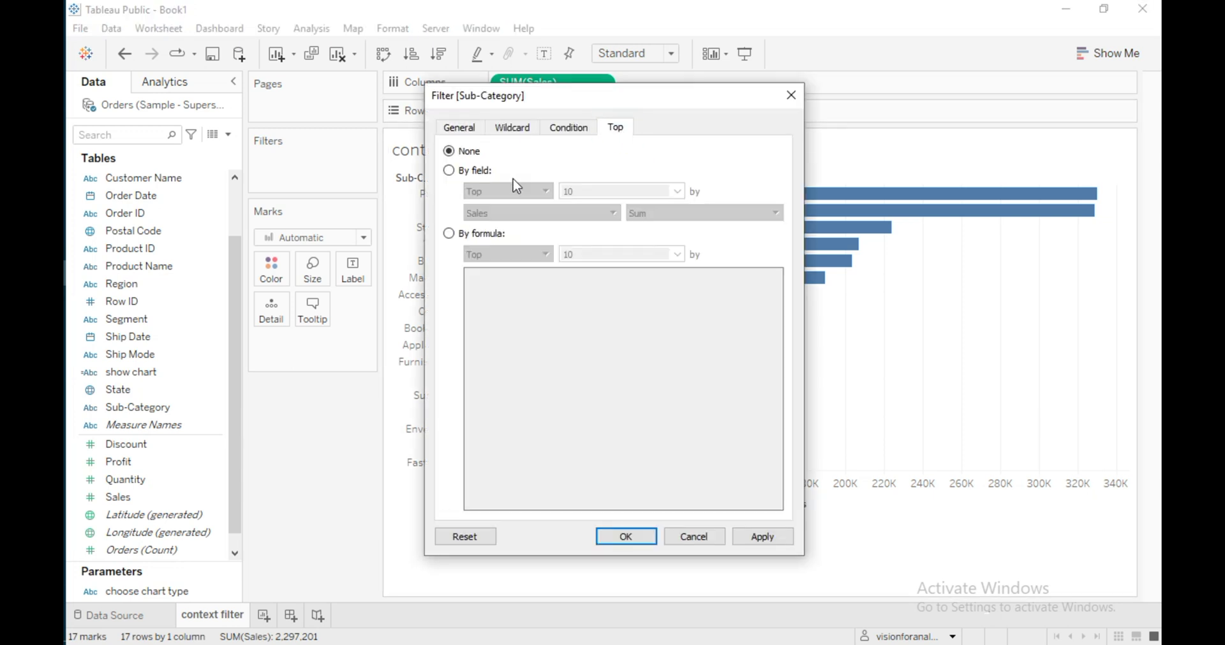
left_click(449, 170)
left_click(566, 191)
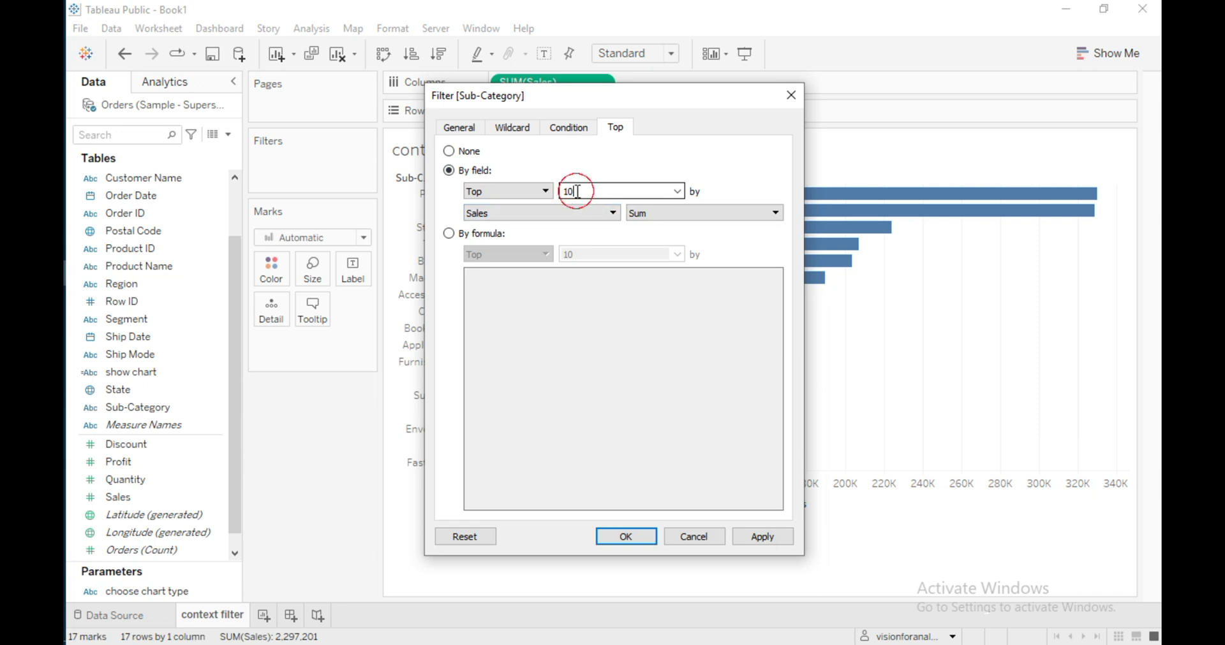
type("5")
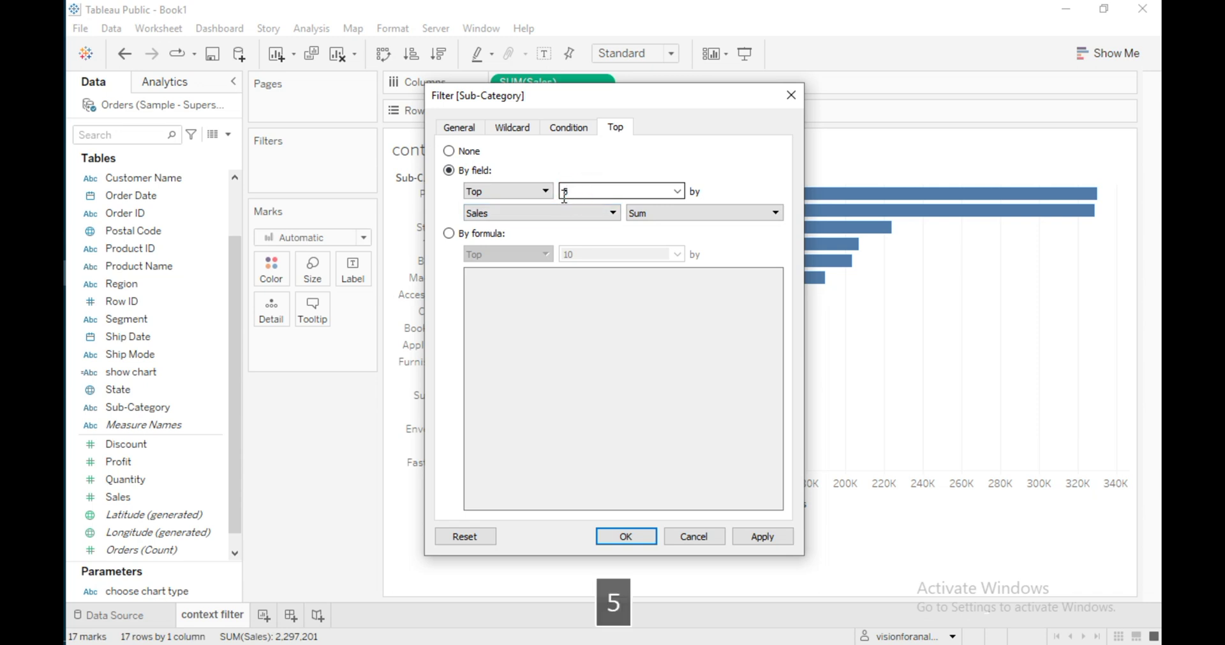
left_click(625, 537)
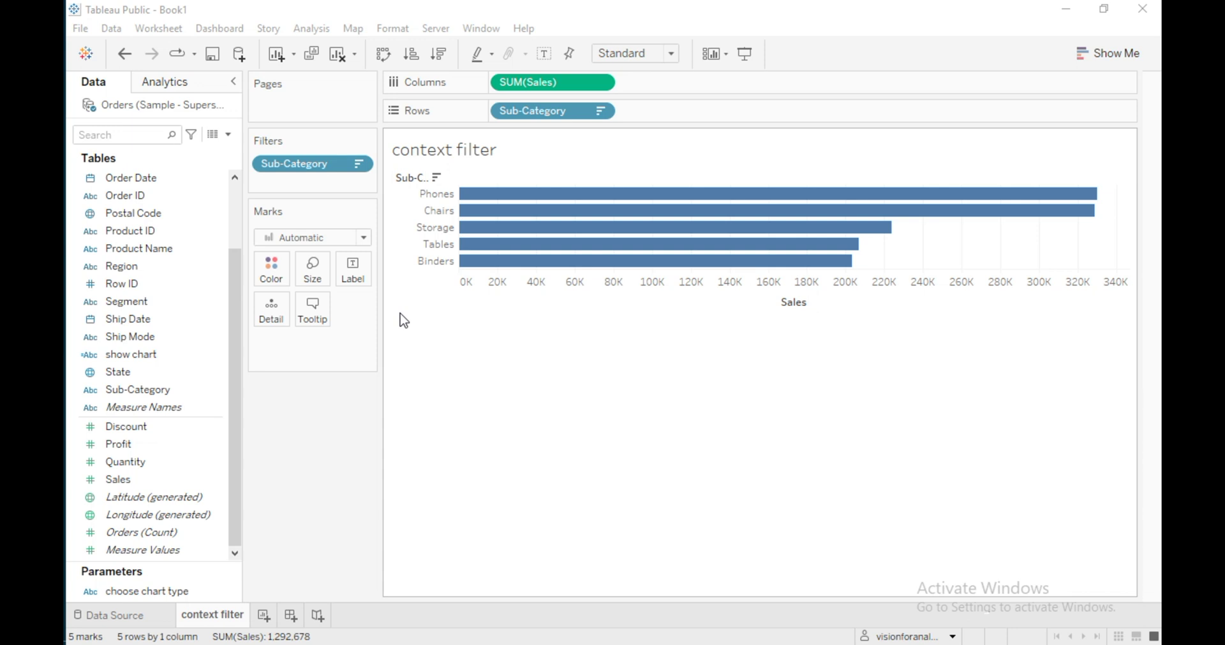
left_click(234, 376)
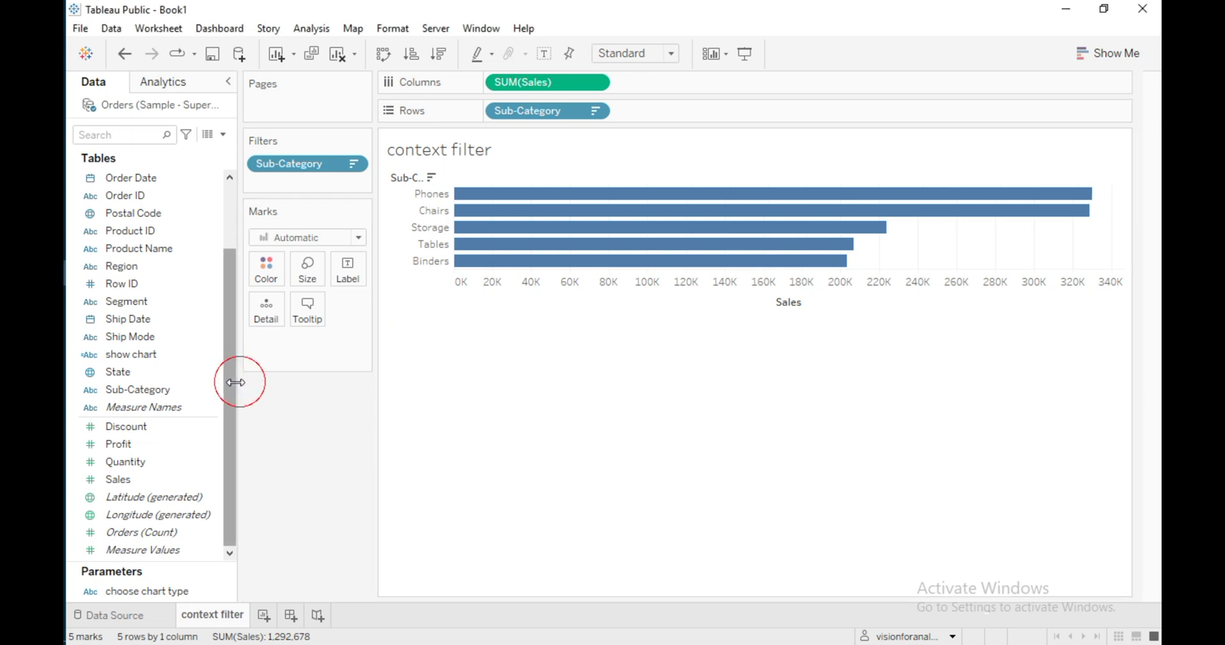
Add Category to the Filters shelf, keeping all values
scroll(233, 376, "up", 3)
left_click_drag(210, 180, 290, 190)
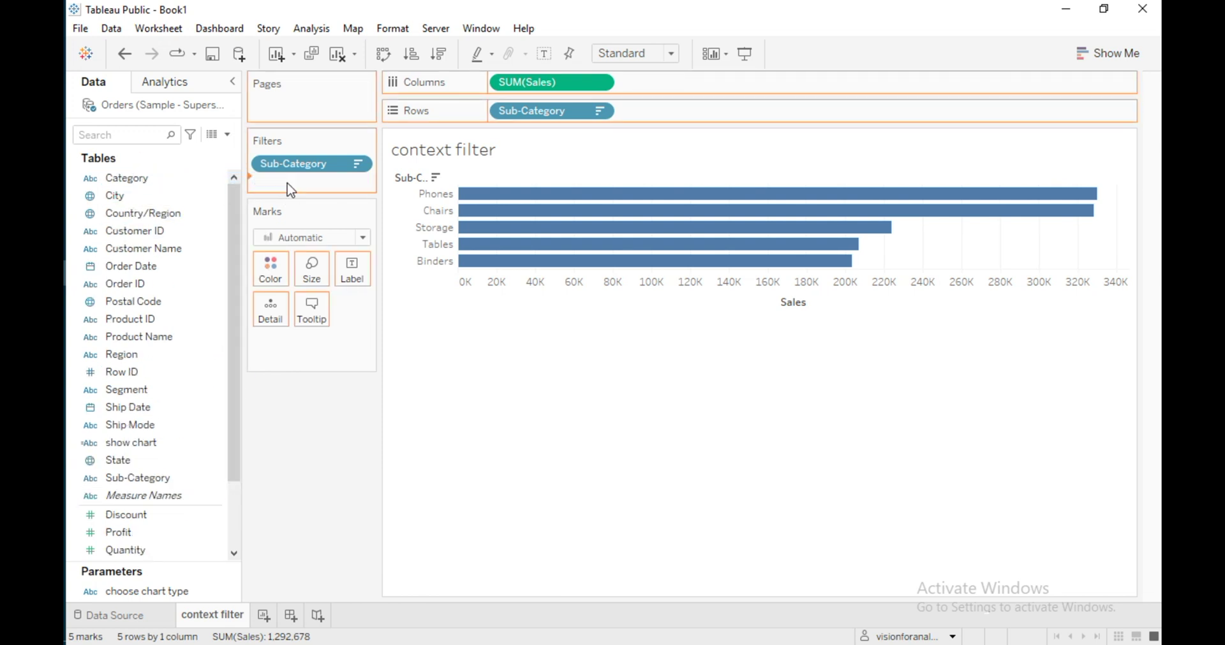
left_click(614, 162)
left_click(625, 541)
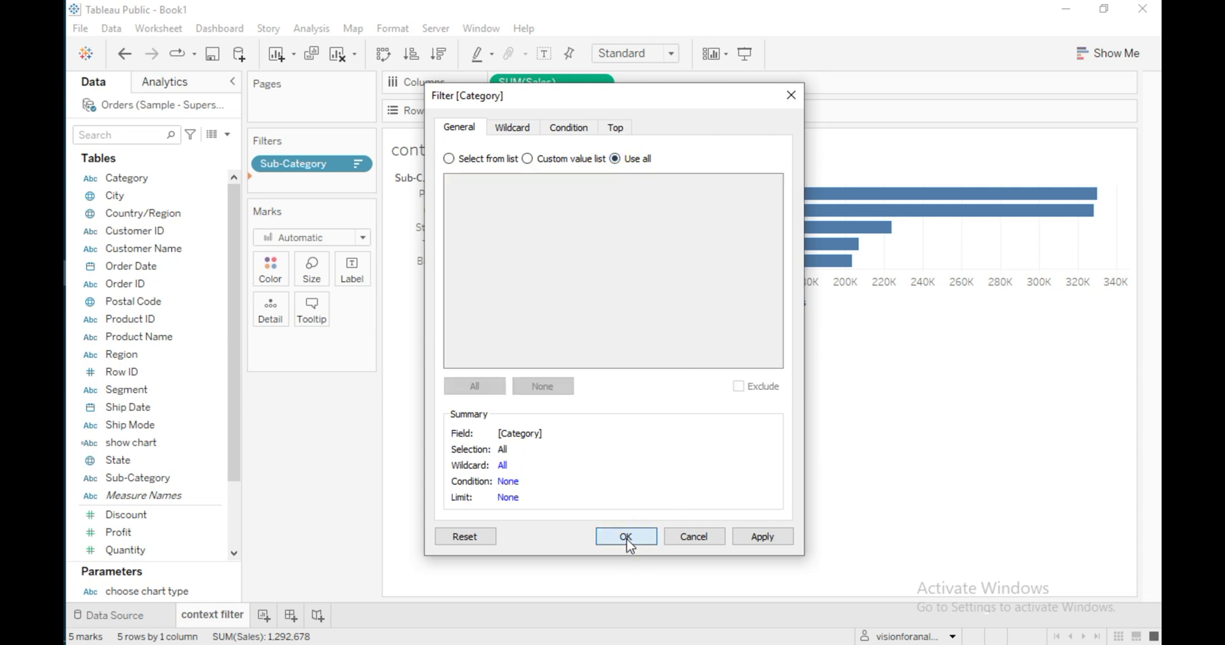
Show the Category filter card and uncheck every category
right_click(338, 185)
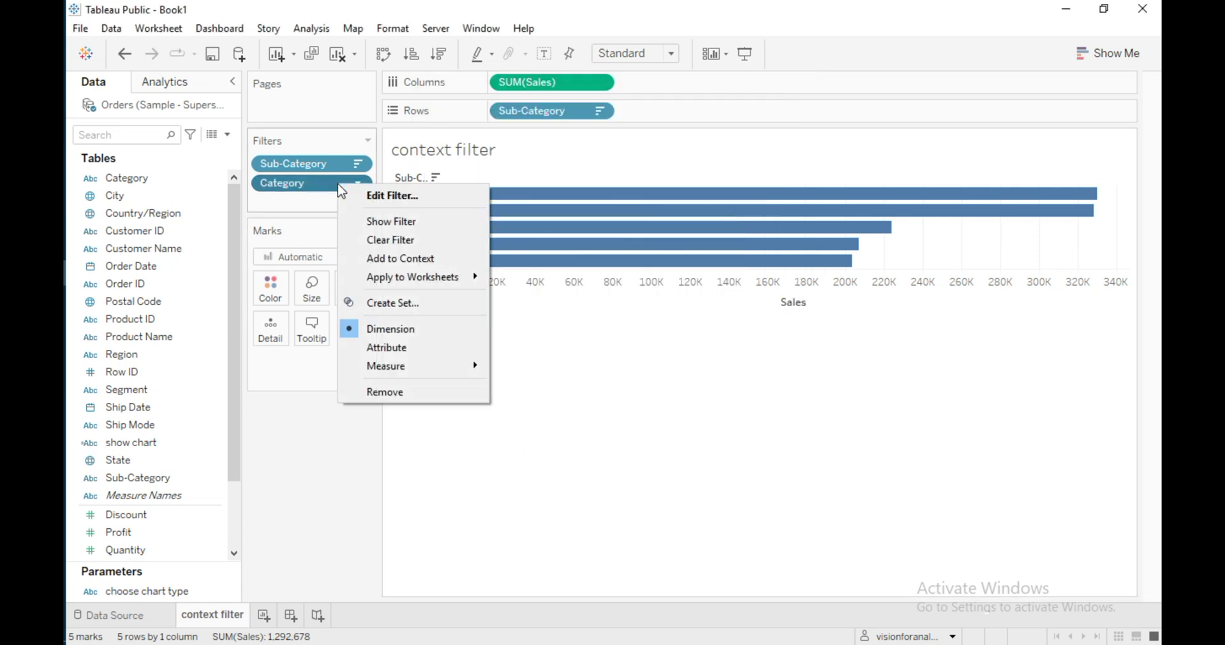
left_click(389, 222)
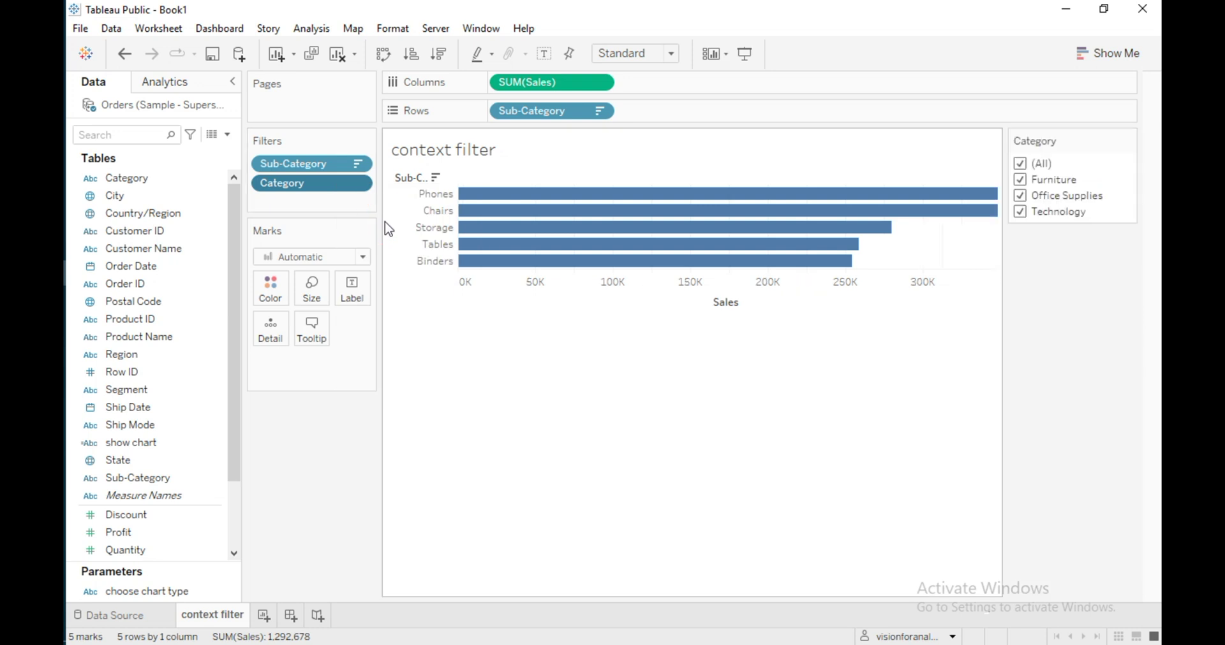
left_click(1021, 165)
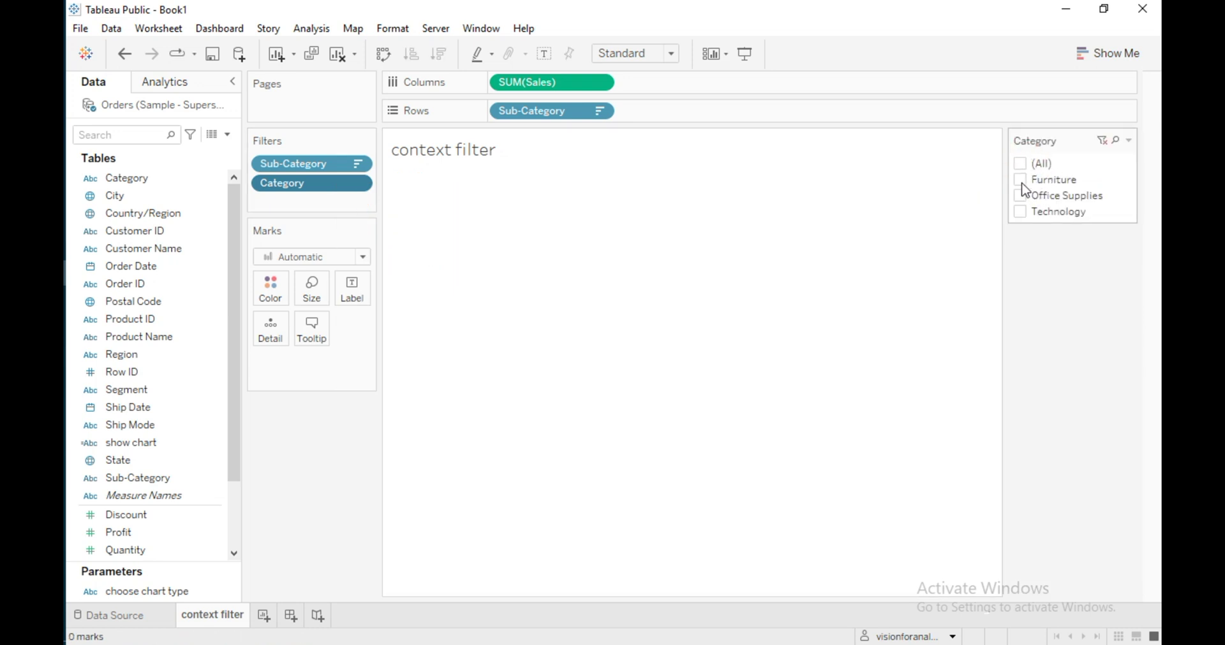
Limit the Category filter to Furniture only, leaving Chairs and Tables in the chart
left_click(1020, 181)
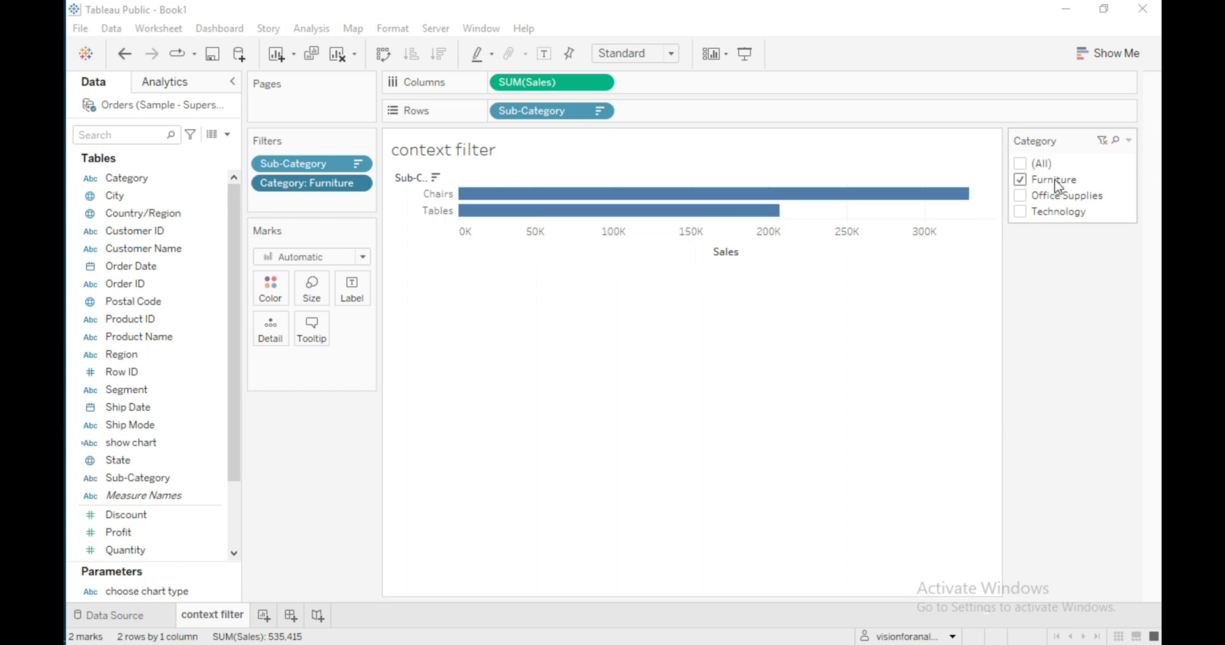
left_click(1023, 165)
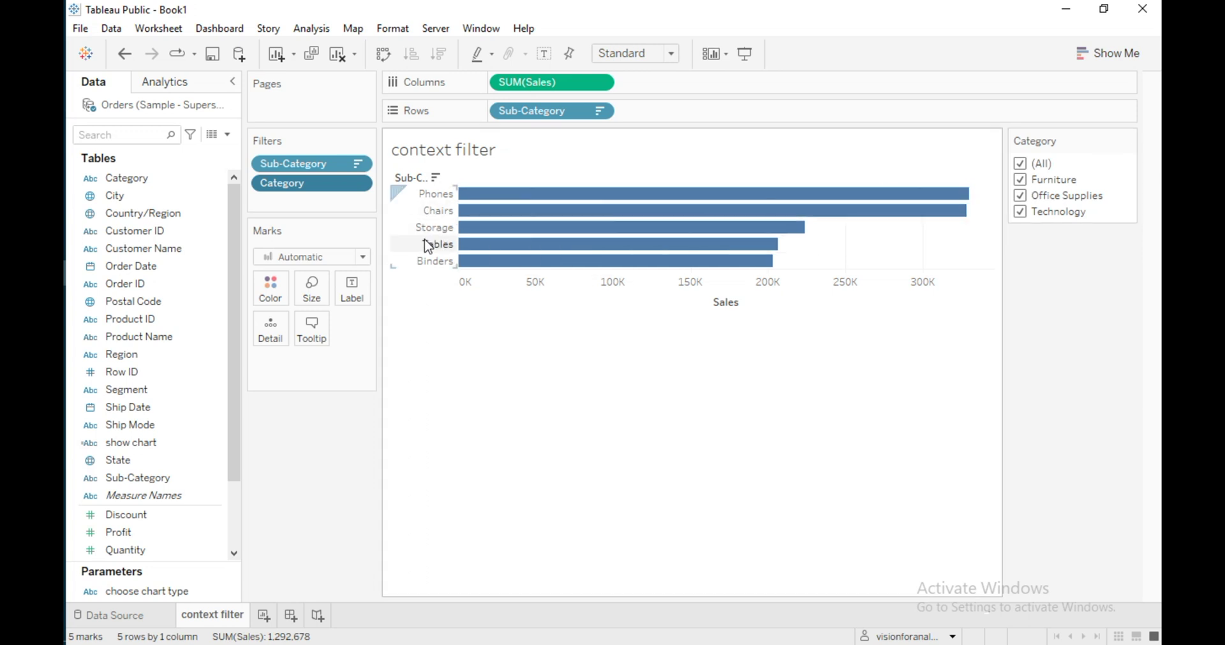
left_click(1024, 166)
left_click(1023, 180)
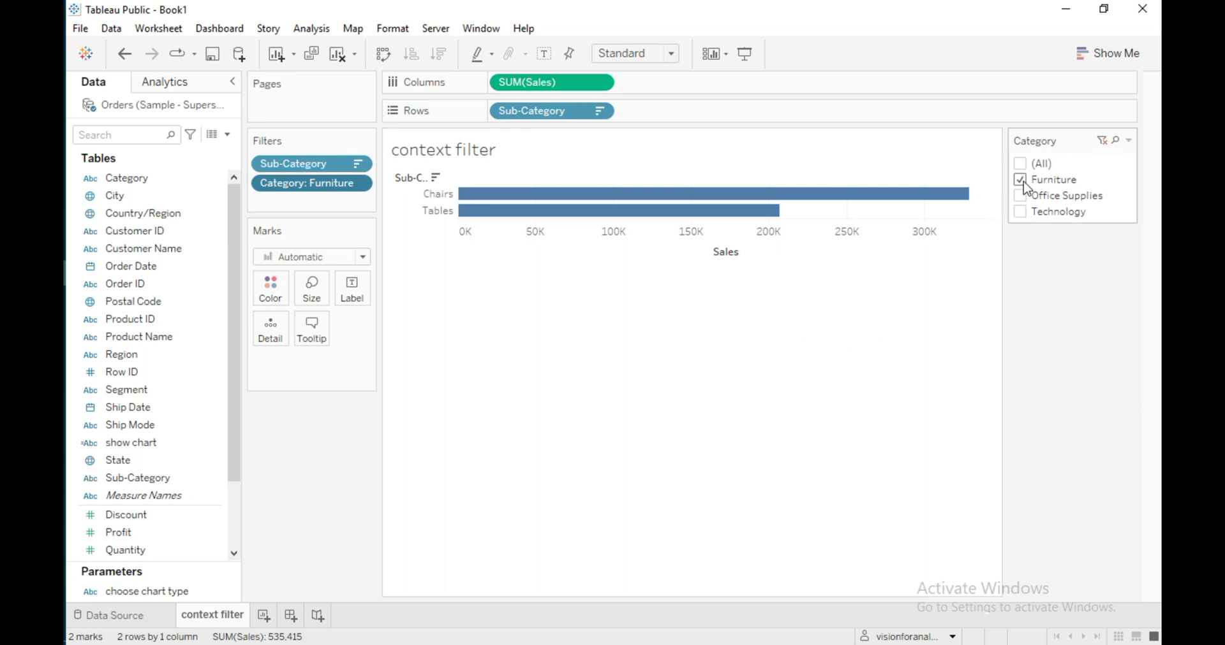
Add the Category: Furniture filter to context, undoing accidental filter reorders with Ctrl+Z
right_click(310, 192)
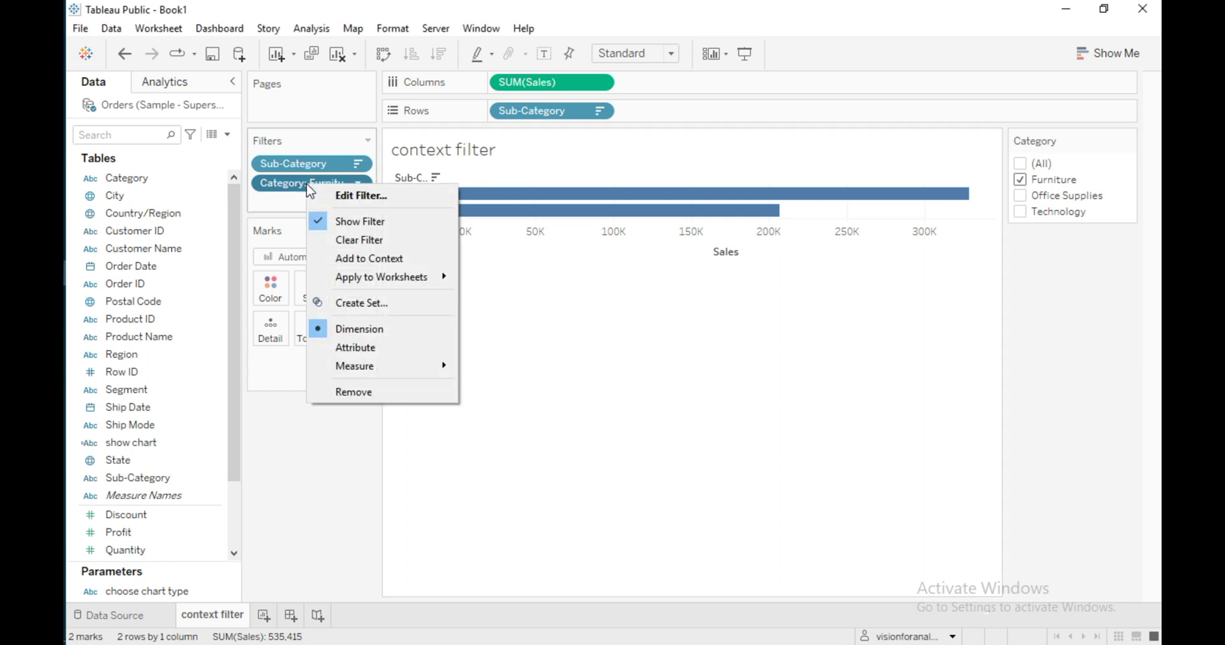
left_click(352, 259)
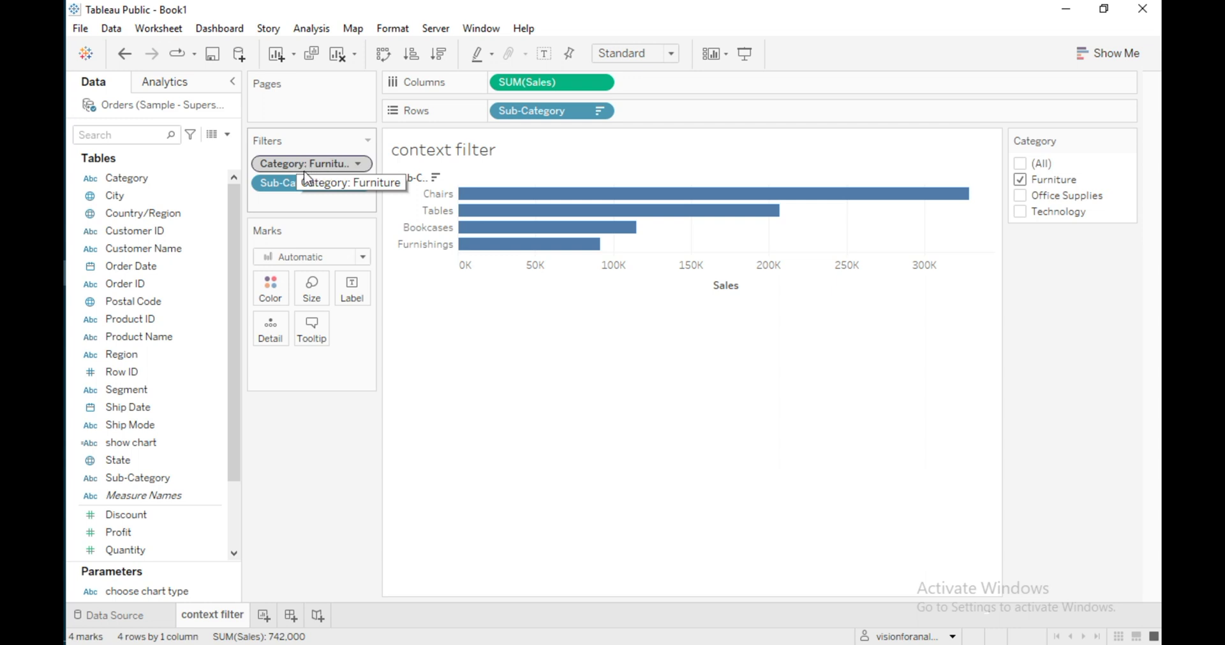
left_click_drag(302, 165, 301, 185)
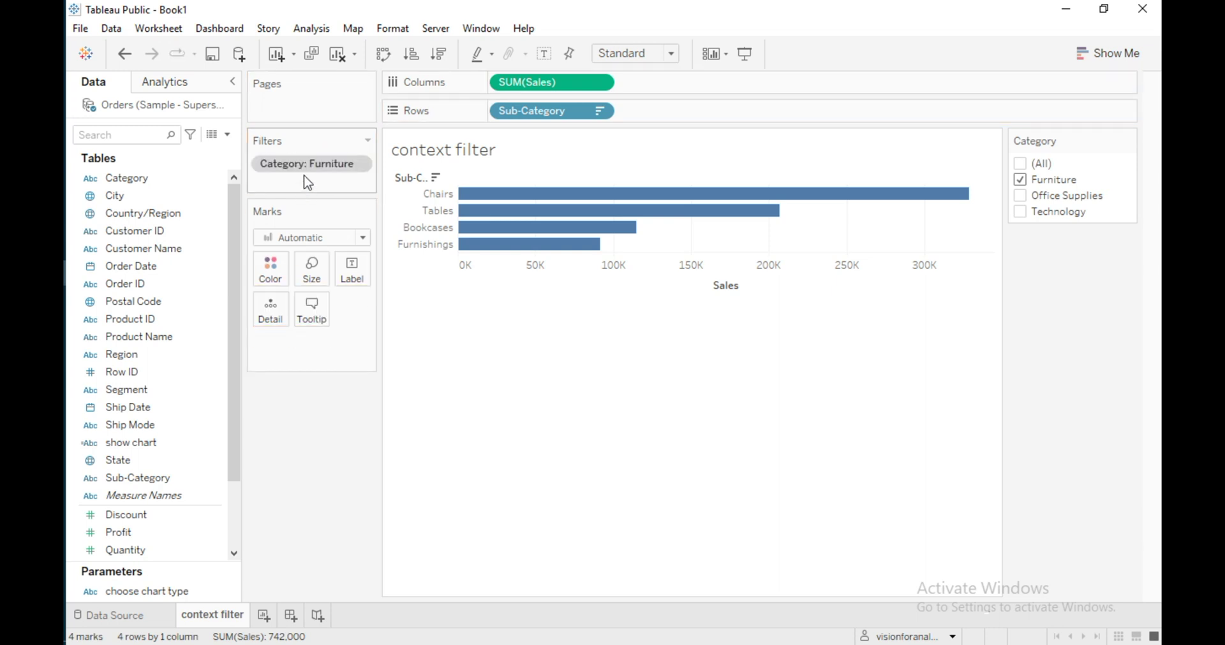
key("ctrl+z")
mouse_move(304, 184)
left_mouse_down()
mouse_move(310, 160)
mouse_move(295, 191)
mouse_move(306, 163)
left_mouse_up()
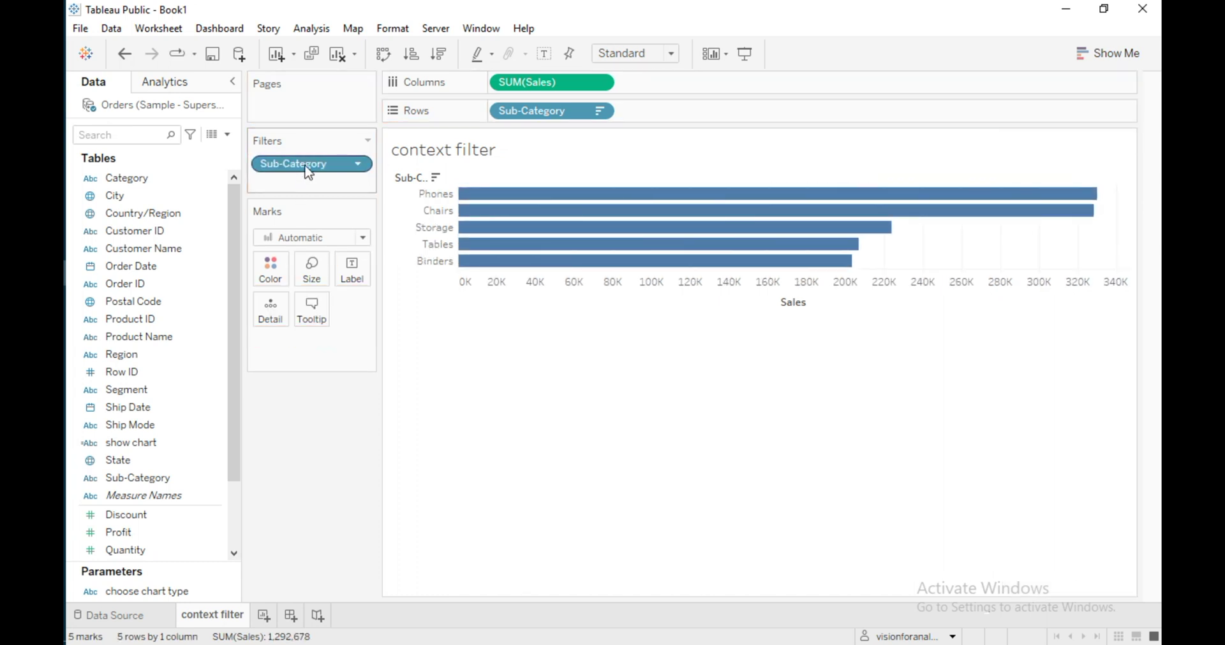
key("ctrl+z")
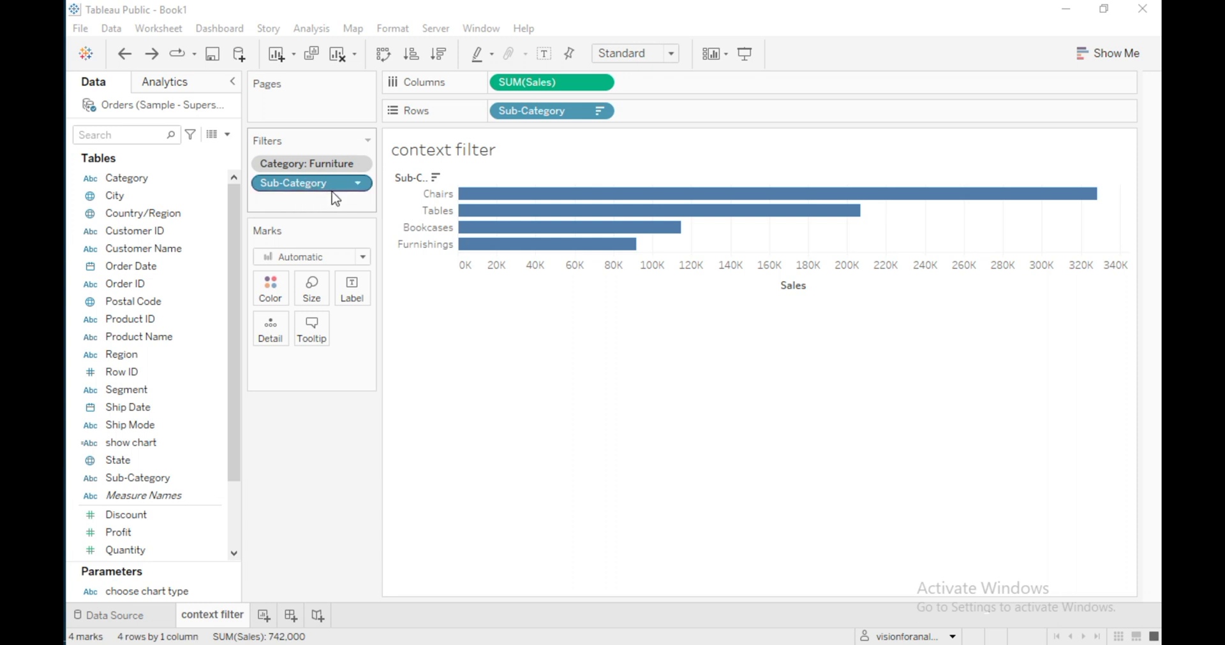
Show the context filter card and check Office Supplies, Technology and Furniture
right_click(343, 160)
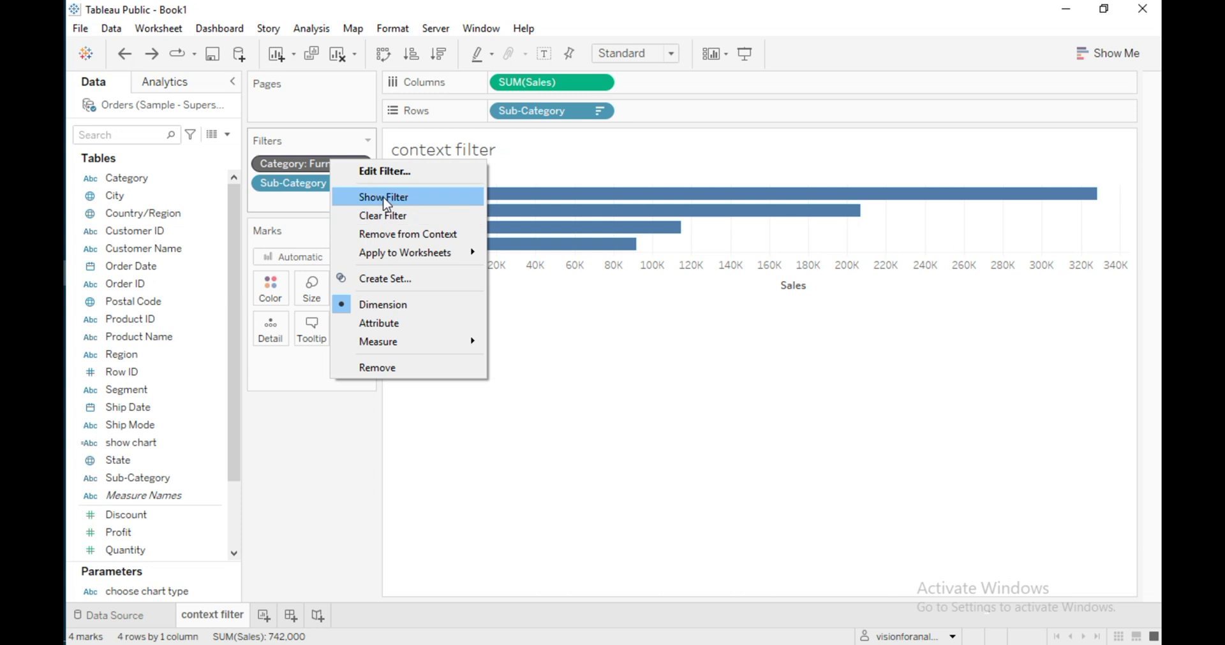
left_click(388, 199)
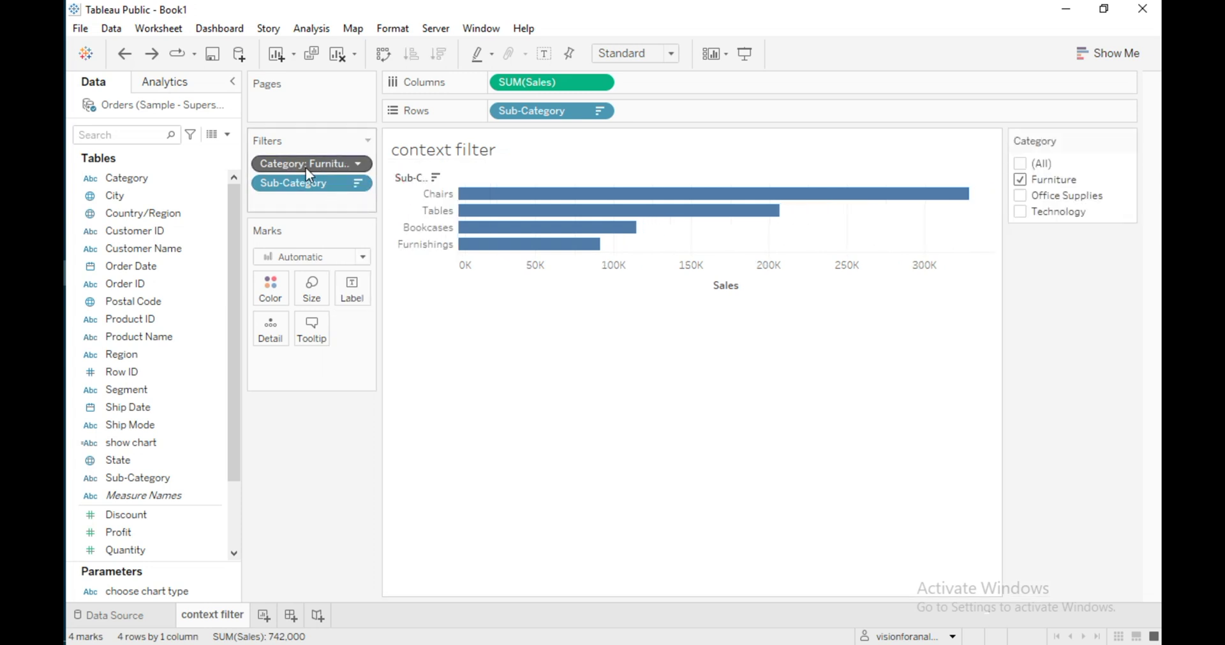
left_click(1020, 181)
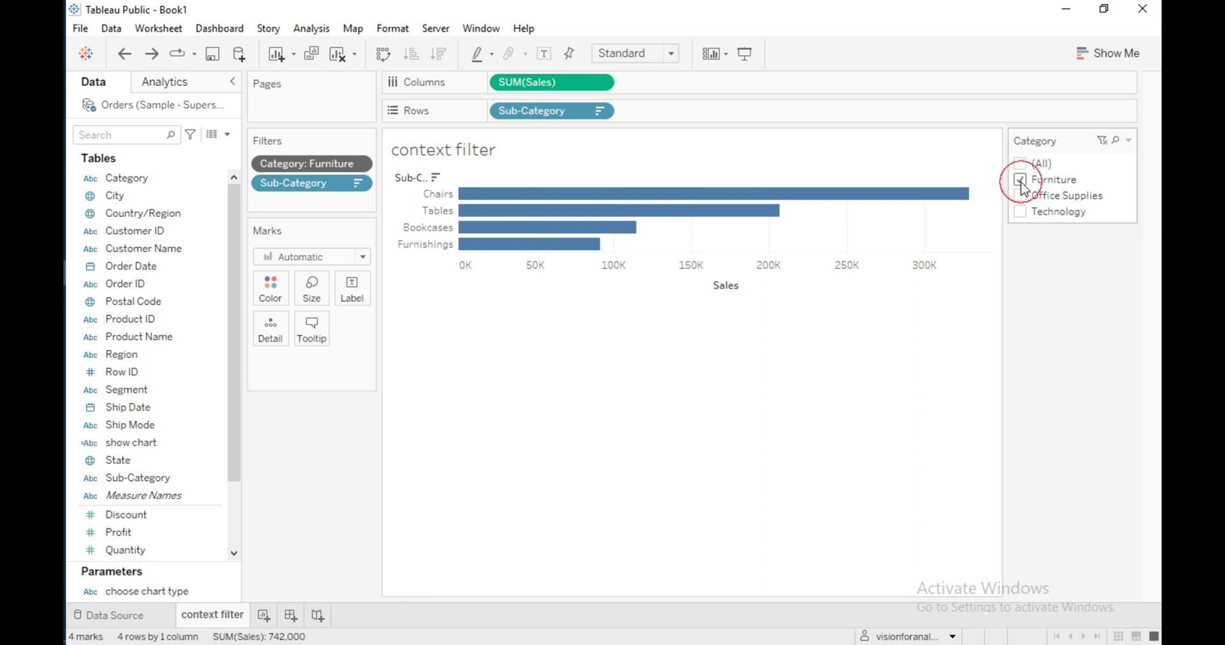
left_click(1020, 196)
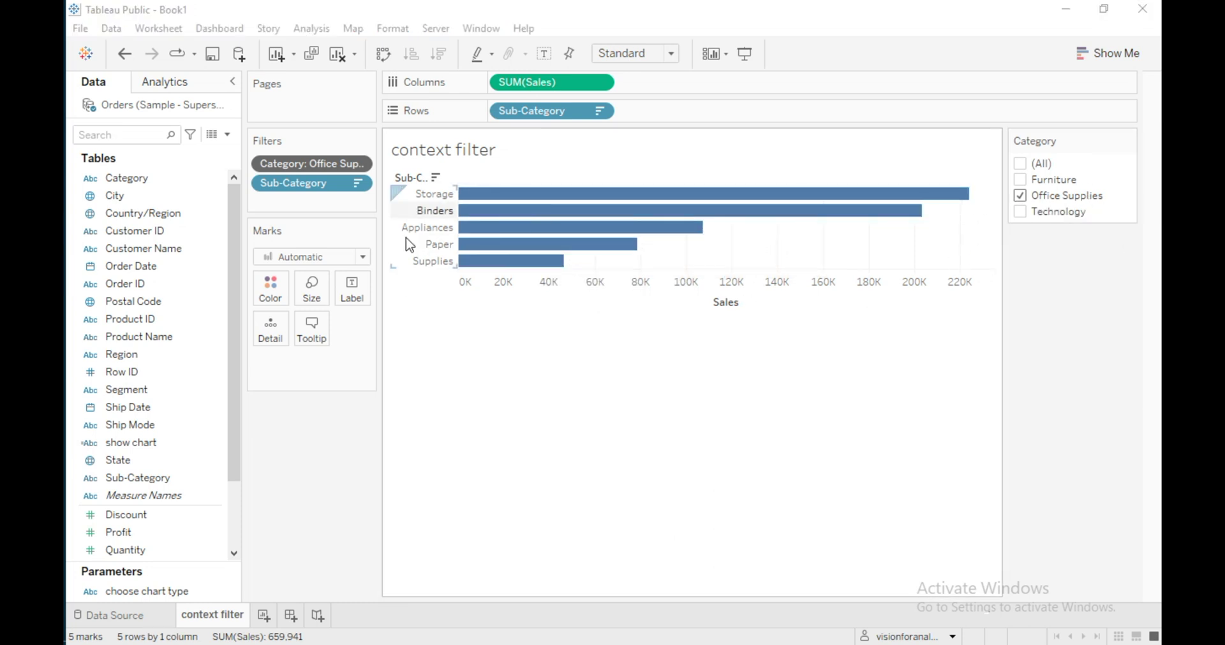
left_click(1020, 213)
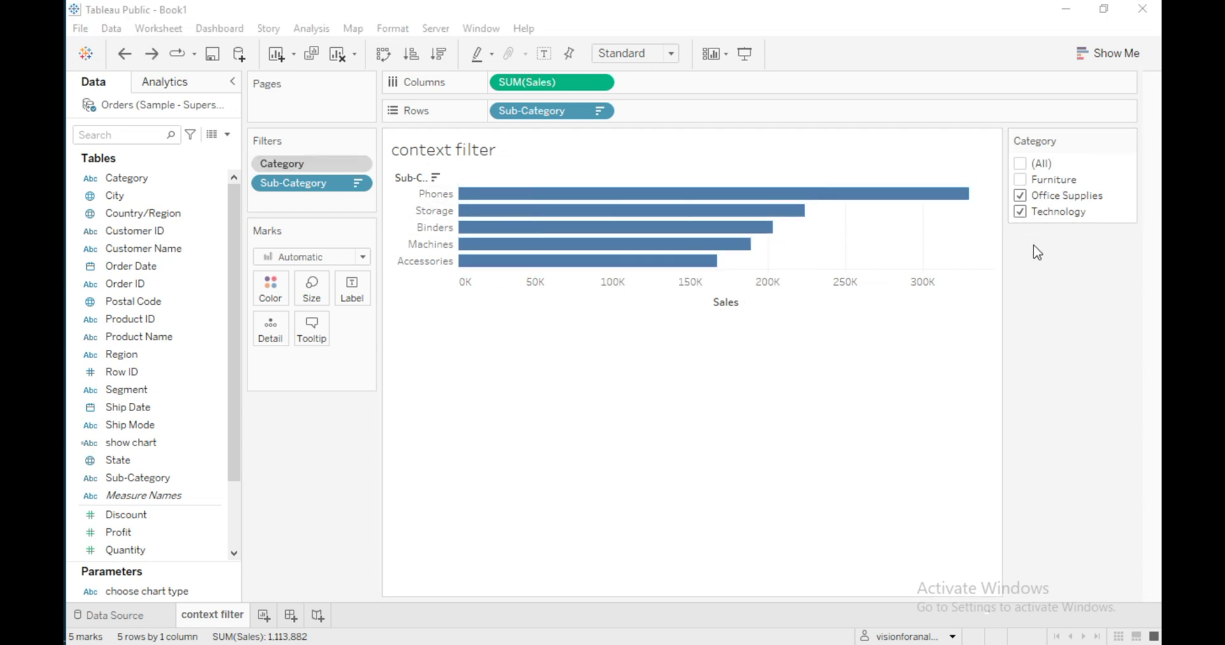
left_click(1019, 181)
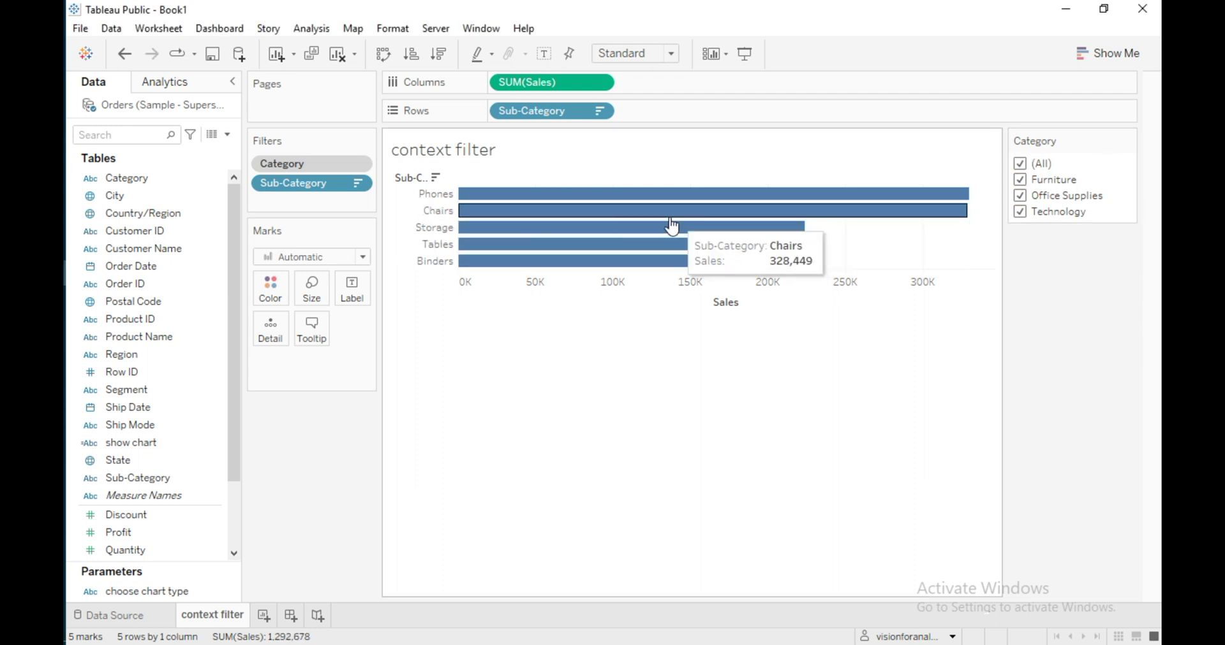